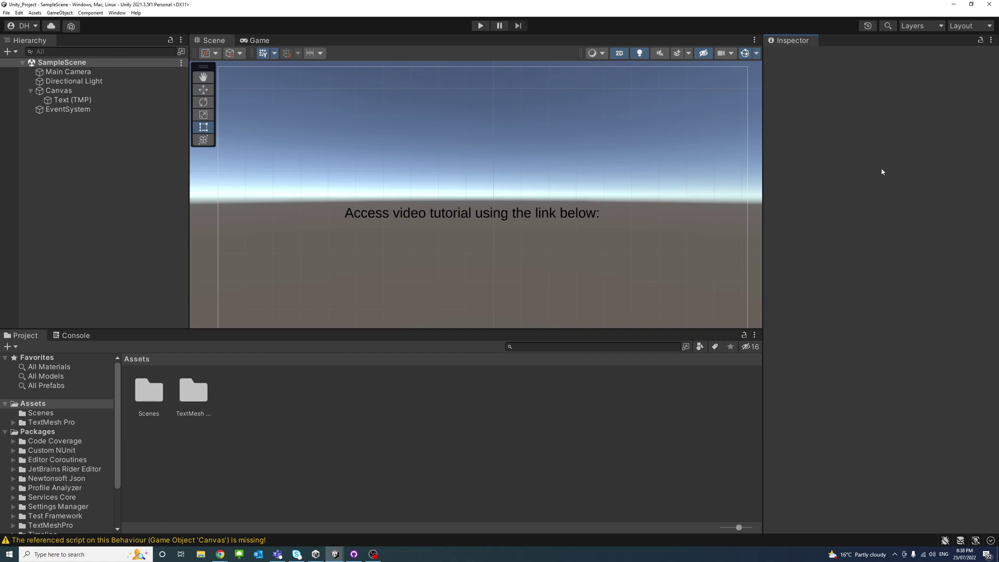
Select the Canvas object in the Hierarchy.
click(90, 165)
click(59, 91)
Add an Input Field - TextMeshPro under the Canvas and name it 'Link'.
right_click(59, 92)
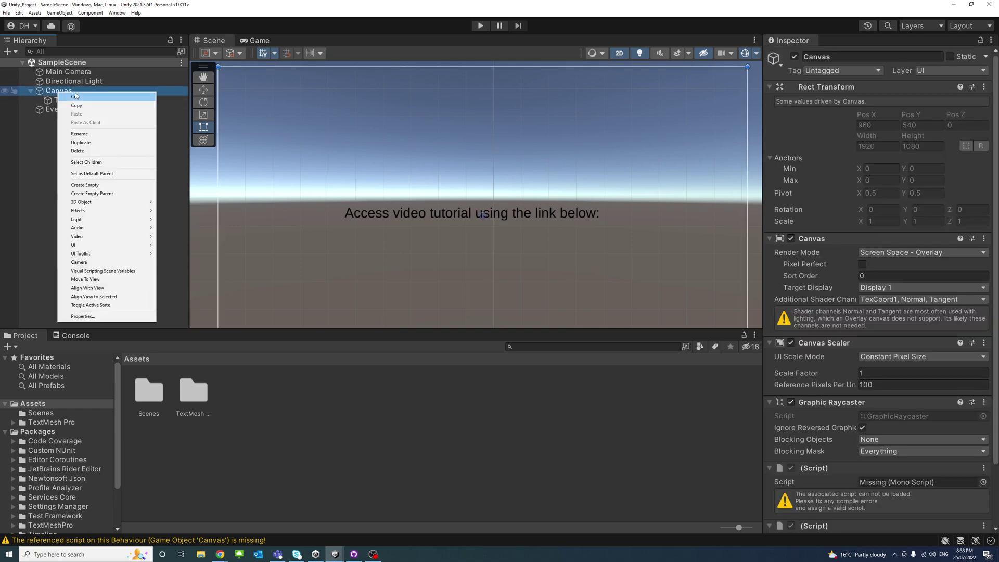
mouse_move(105, 245)
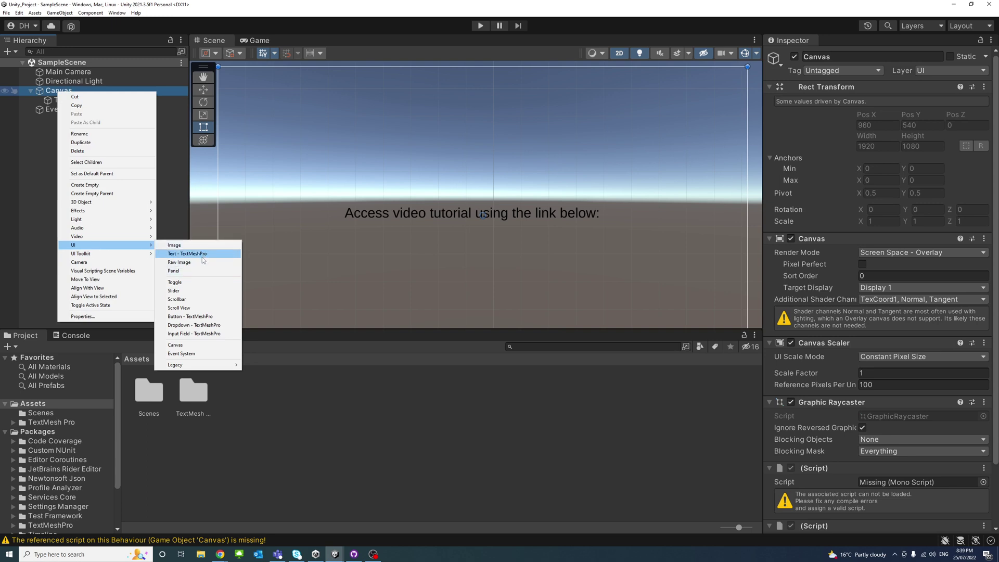
click(195, 333)
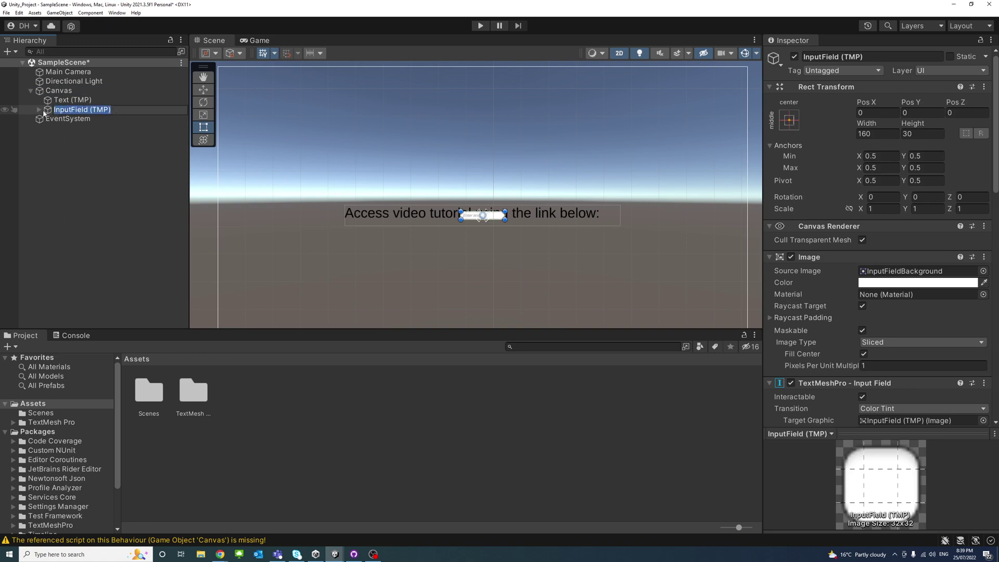
text(Lin)
text(k)
key(Return)
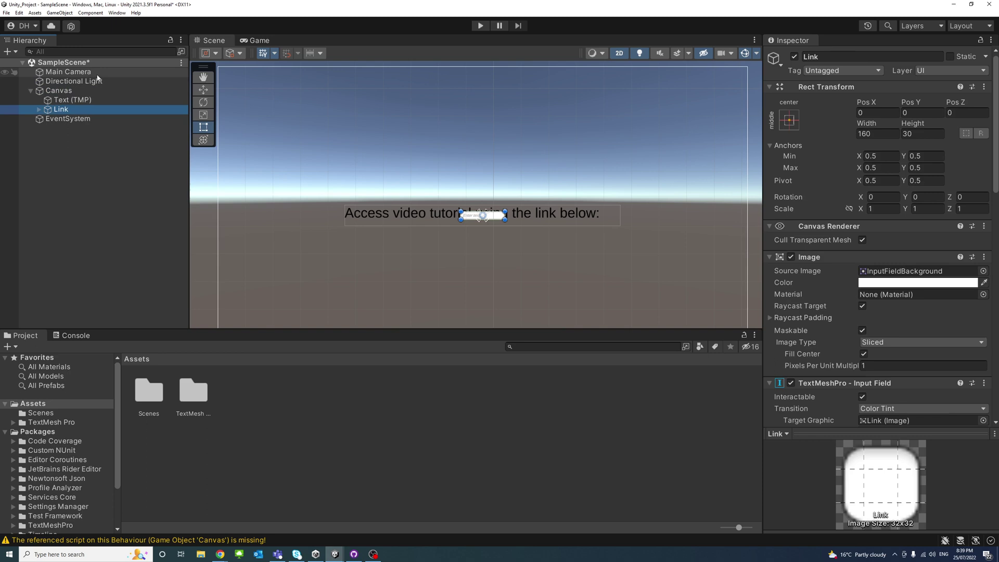
Set the Link field's Image Source Image to None, leaving its colour unchanged.
click(61, 111)
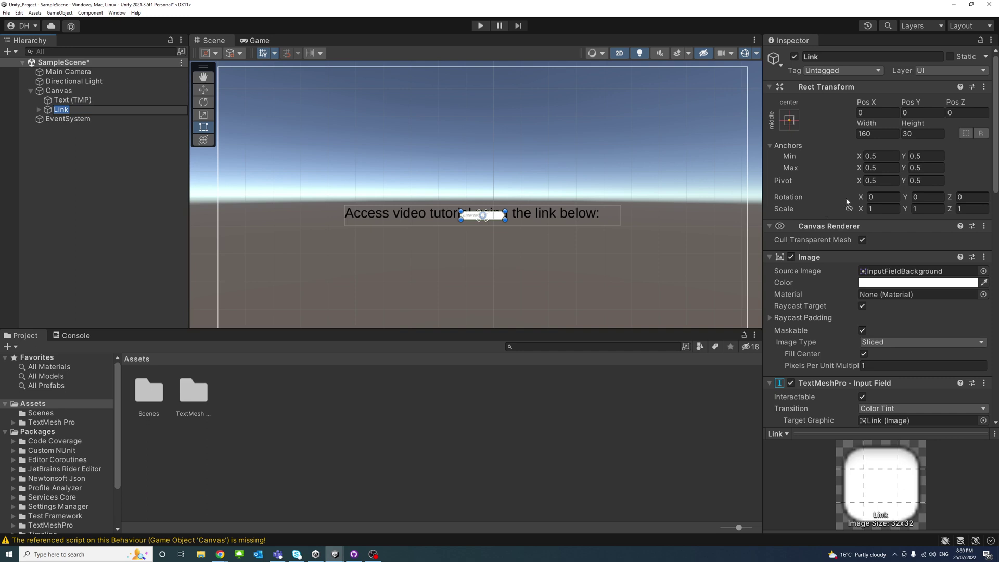
click(984, 271)
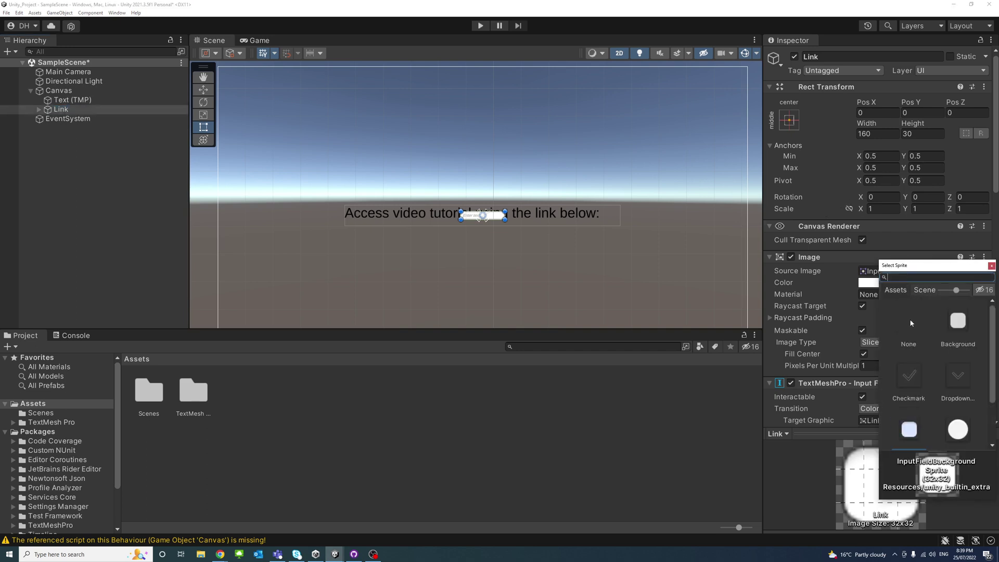
key(Home)
key(Return)
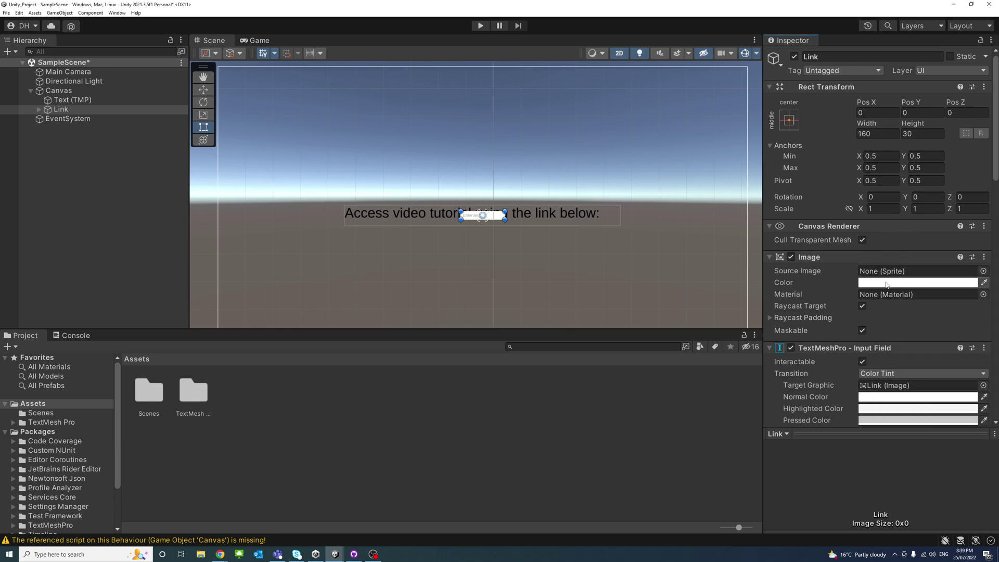
click(886, 282)
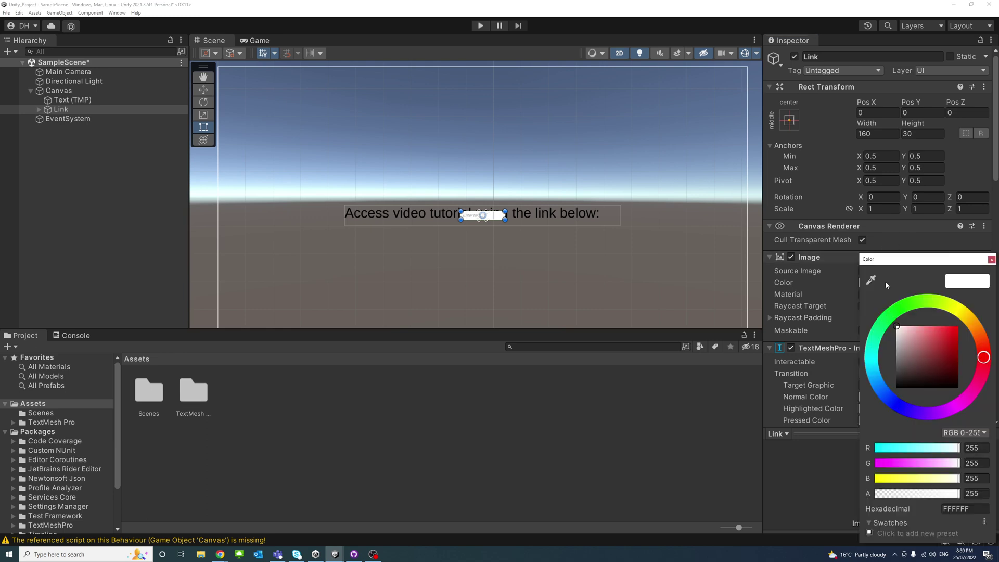
click(922, 243)
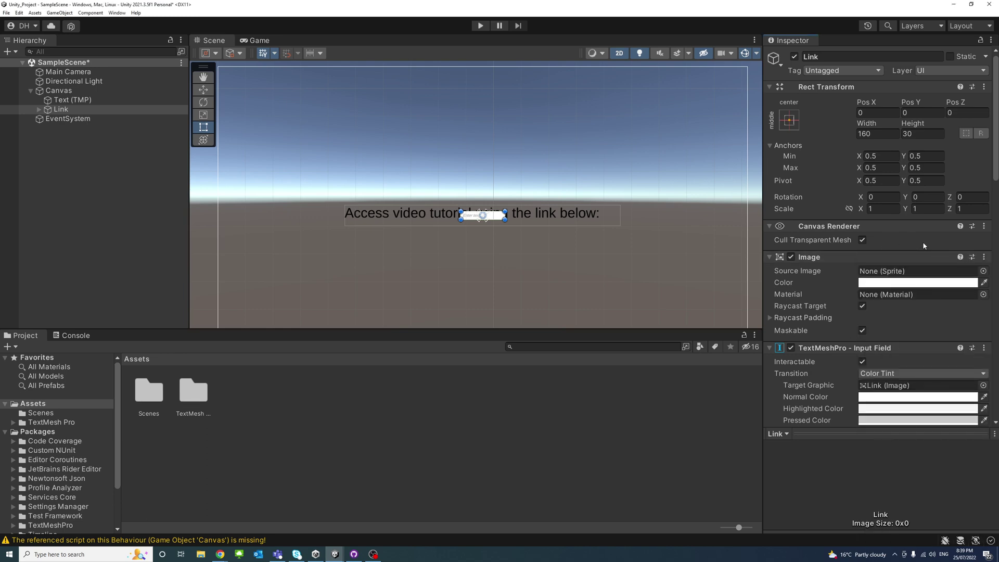
Move the Link field down below the heading text.
click(871, 108)
drag(874, 102, 870, 102)
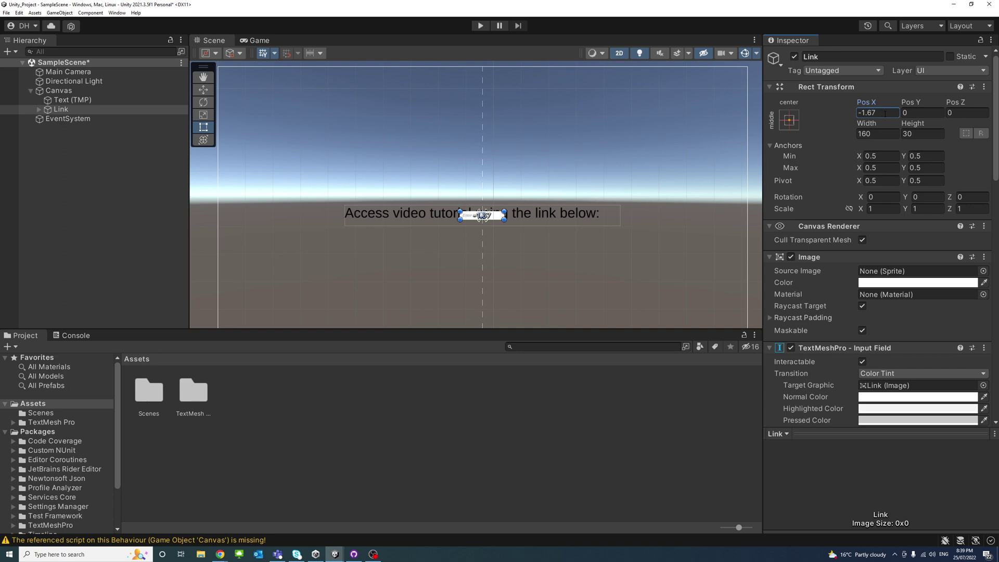
drag(919, 103, 955, 80)
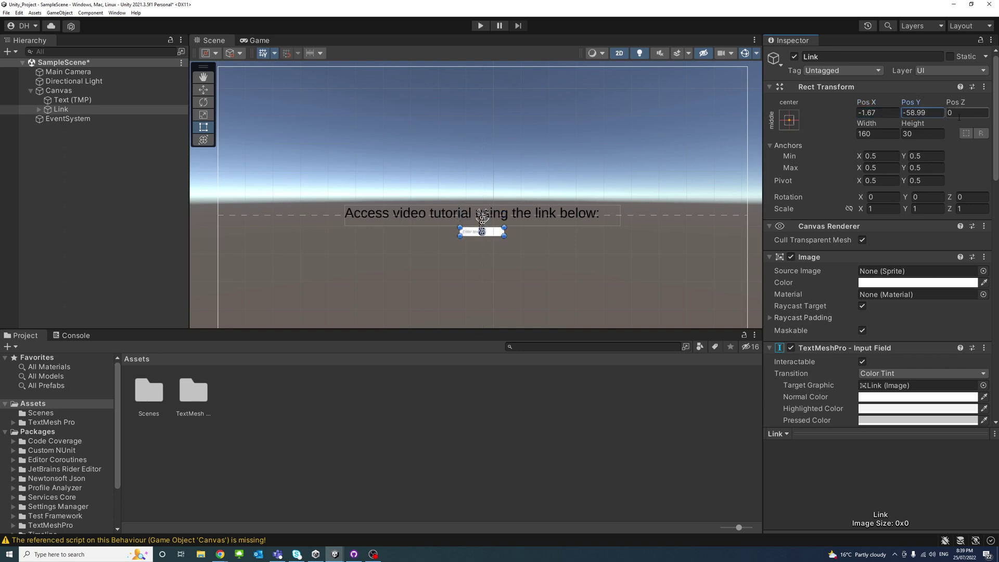
drag(954, 80, 946, 81)
click(788, 145)
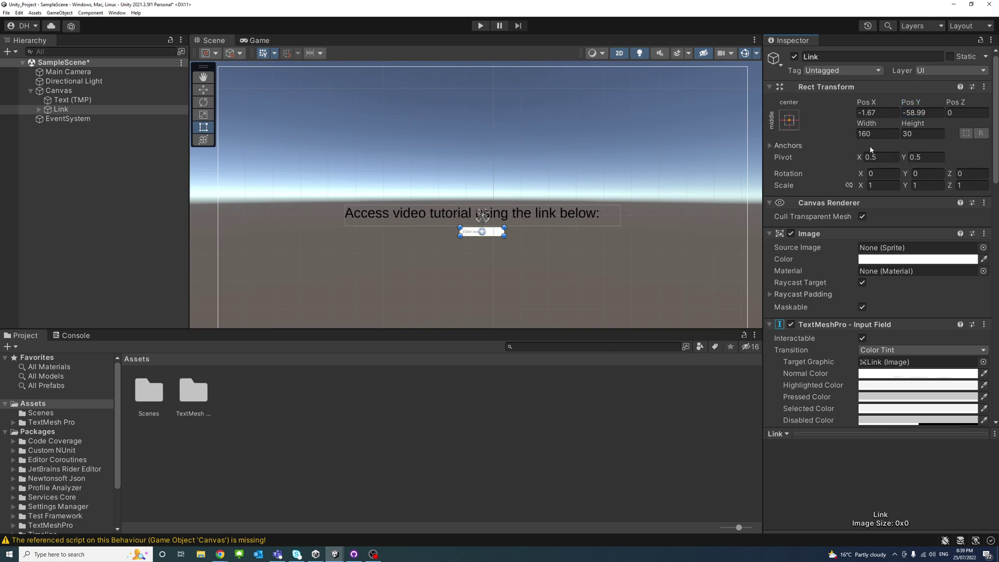
Set the Link field to Width 1000 and Height 75, lower it further, and set Pos X 0.
click(875, 134)
double_click(874, 133)
text(1)
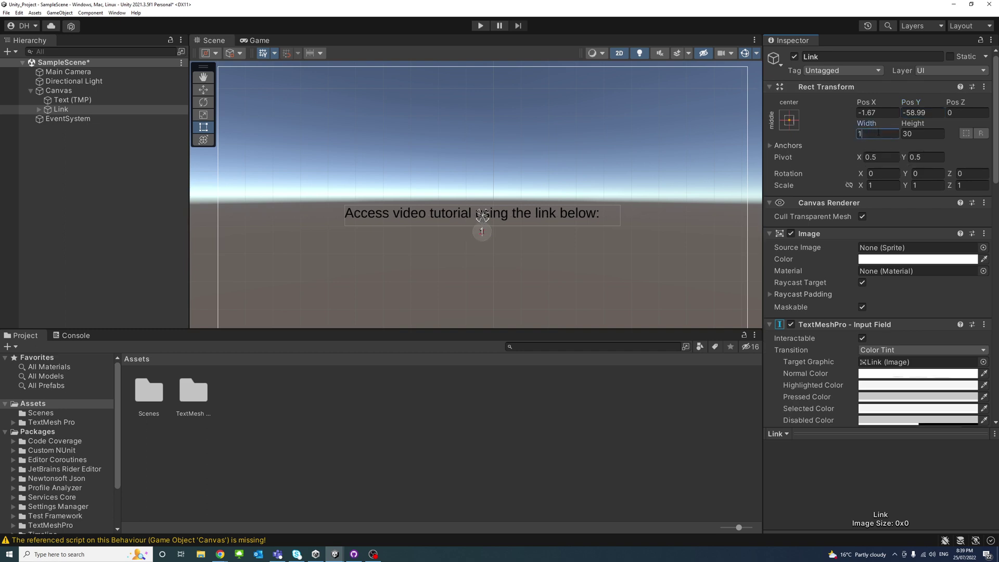
text(000)
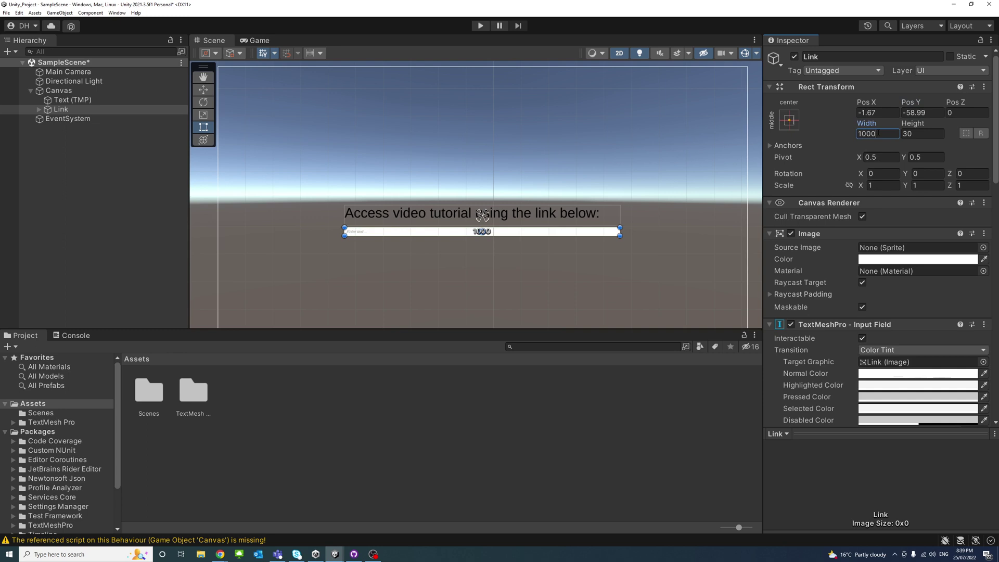
click(924, 135)
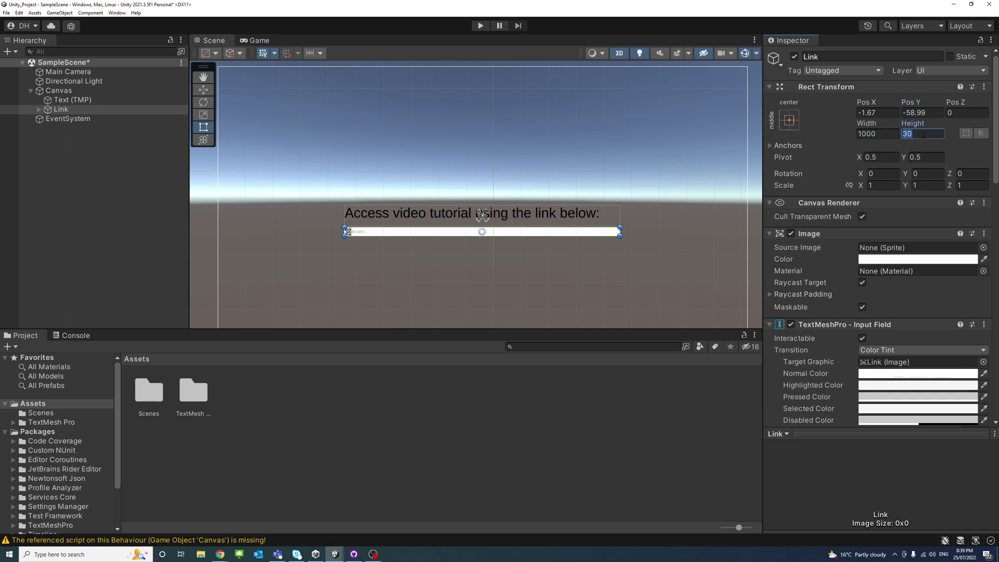
text(7)
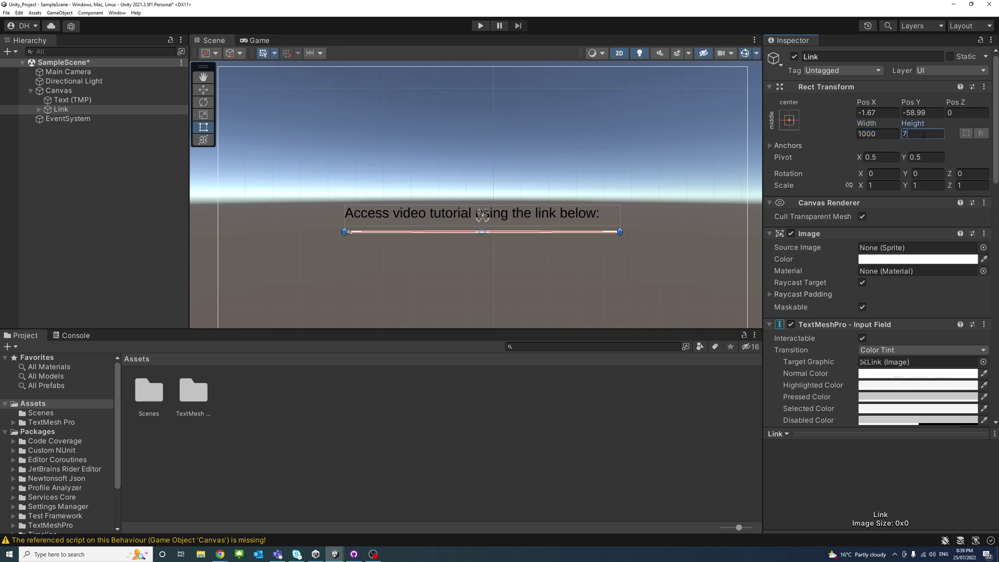
text(5)
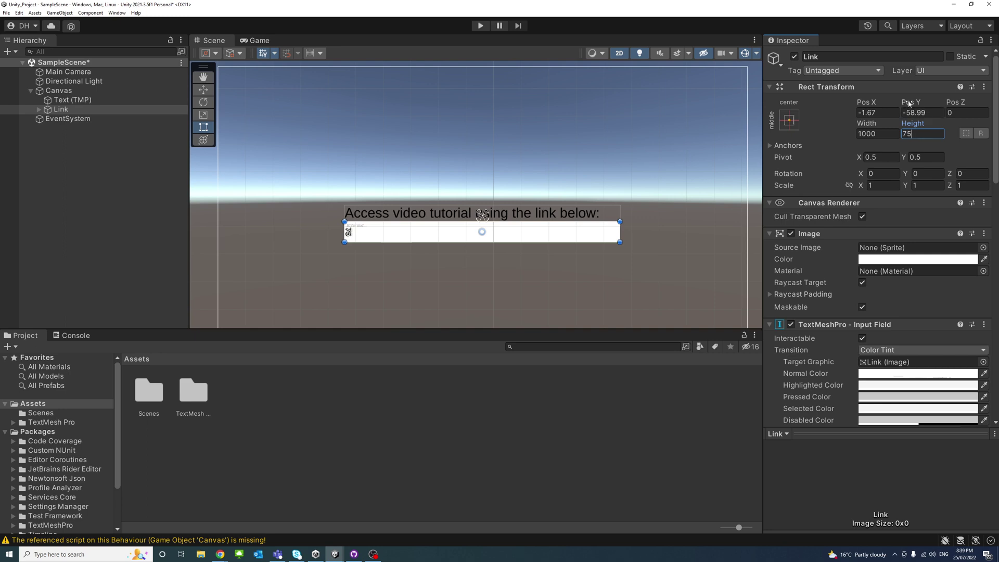
mouse_move(910, 102)
mouse_down()
mouse_move(485, 132)
mouse_move(390, 126)
mouse_up()
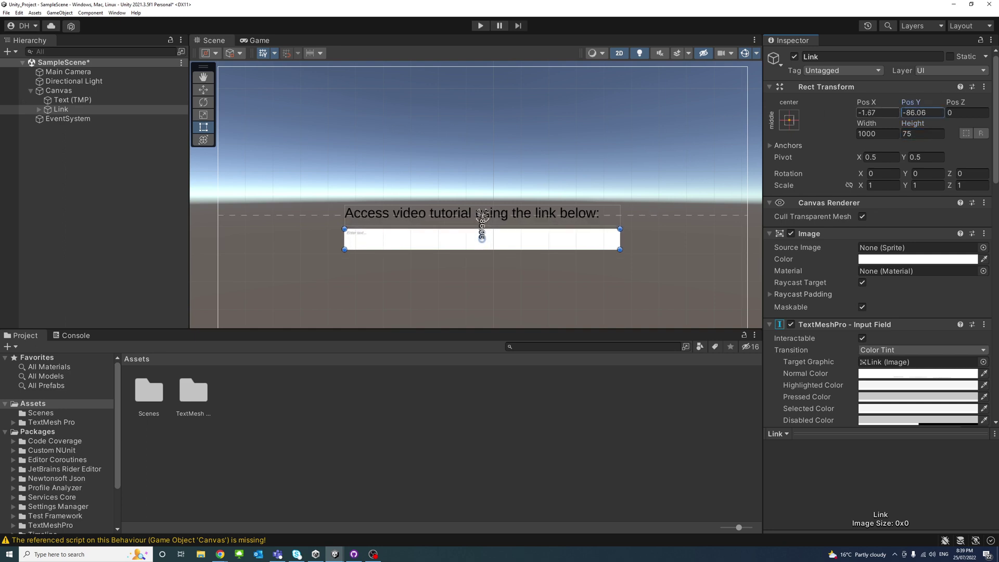
click(885, 113)
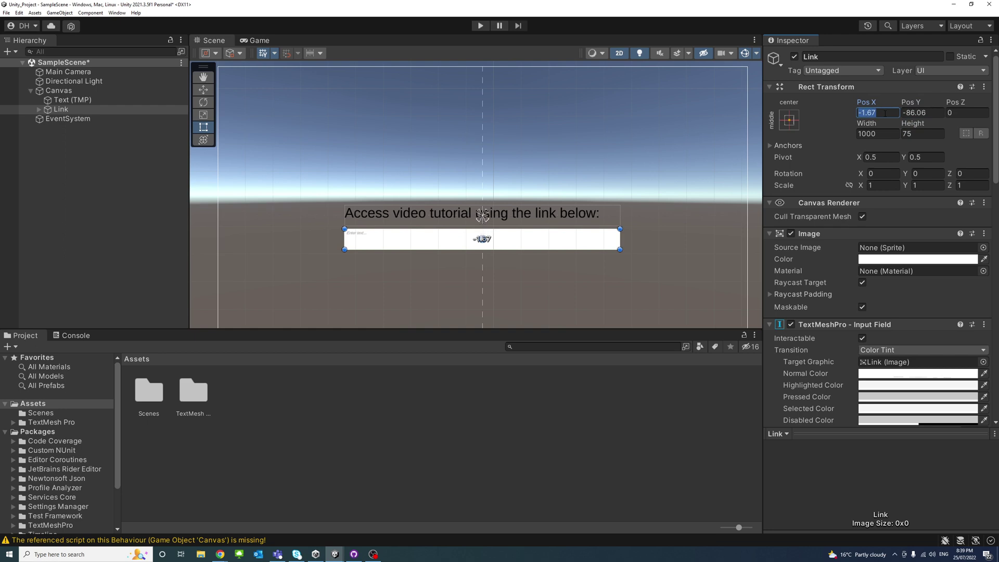
text(0)
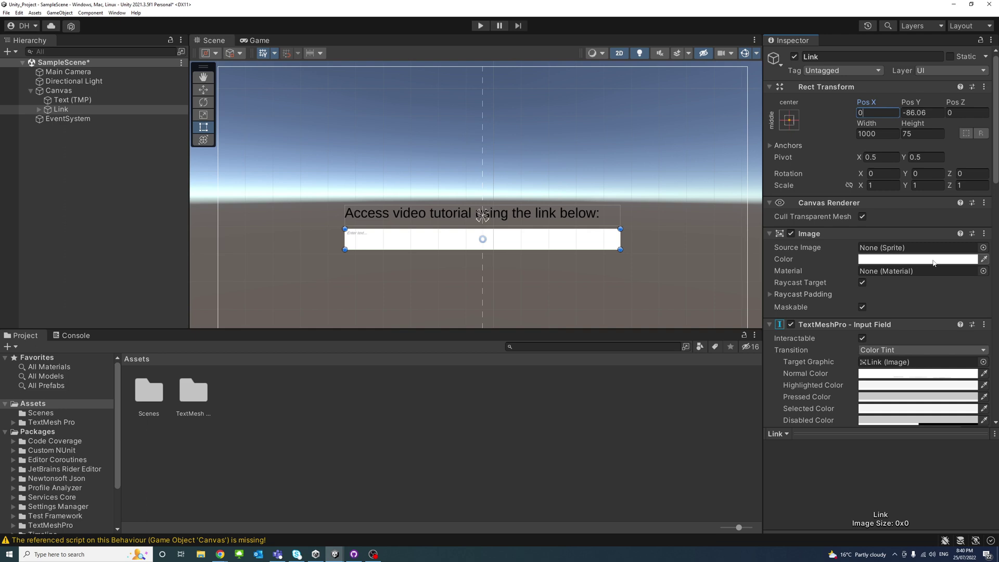
Set the Link image colour's alpha to 0.
click(933, 260)
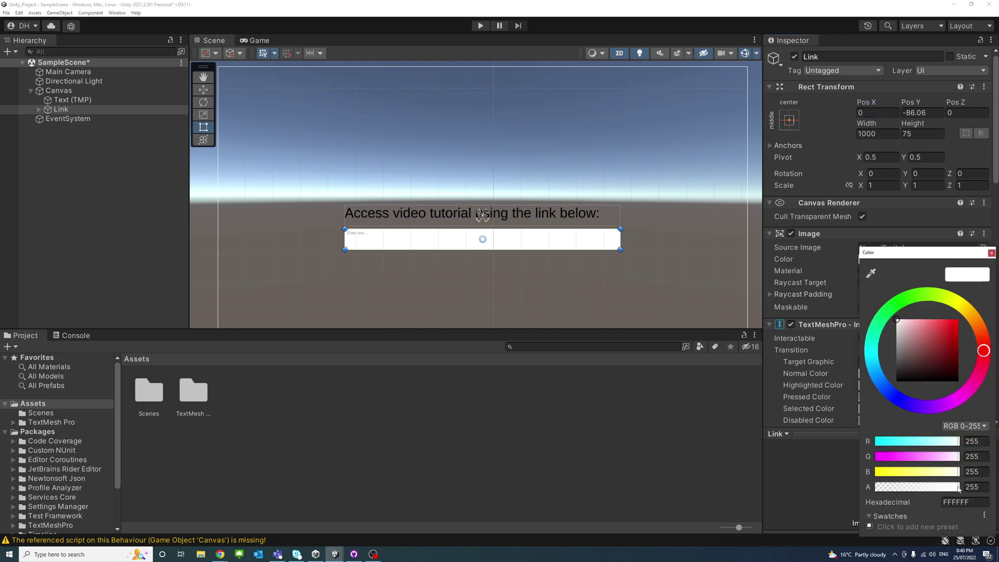
drag(959, 487, 859, 488)
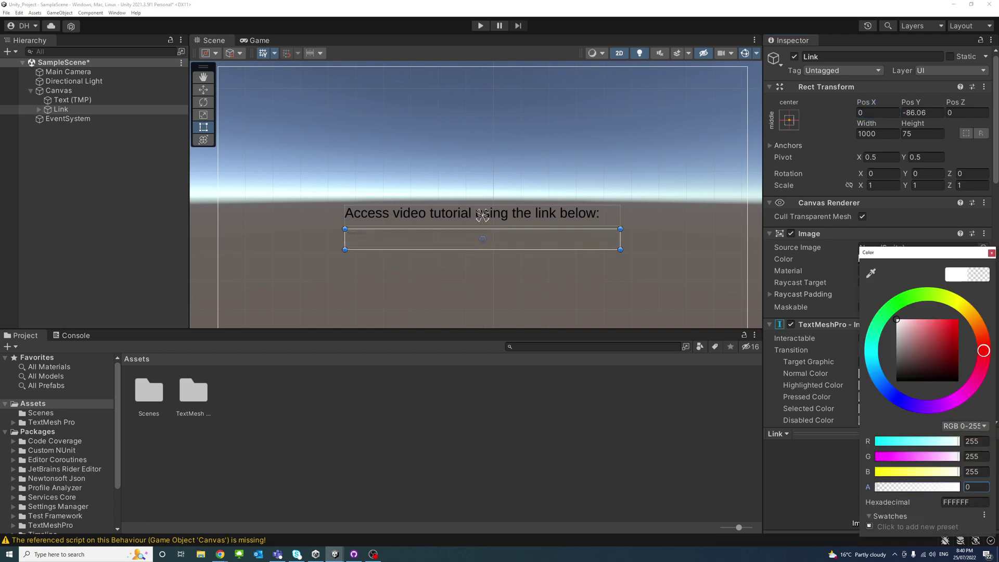
click(991, 251)
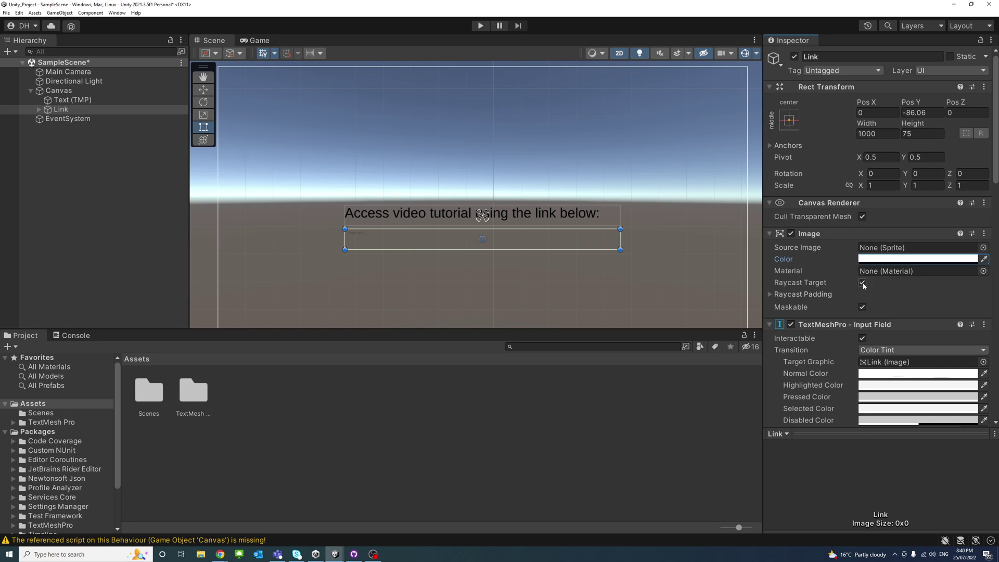
scroll(864, 286, down, 4)
scroll(864, 286, down, 2)
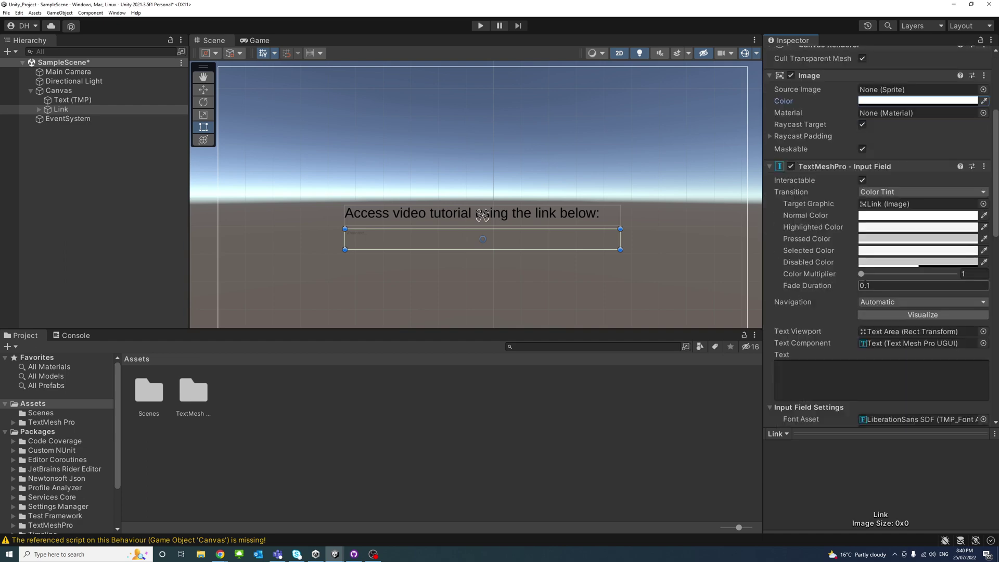
scroll(864, 284, down, 1)
scroll(864, 283, down, 1)
Paste the YouTube URL copied from Chrome into the Link field's text box.
click(847, 274)
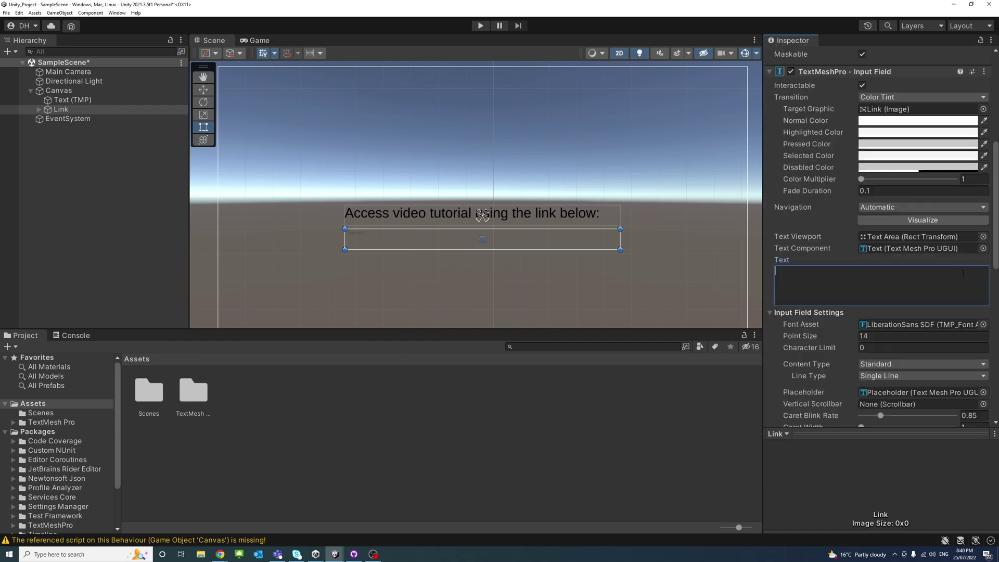
key(alt+Tab)
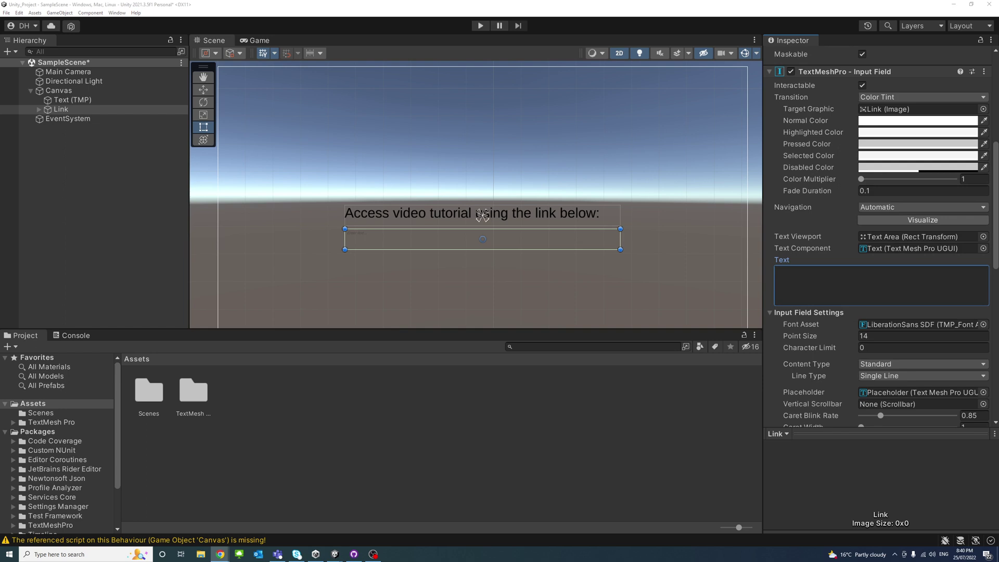
click(821, 276)
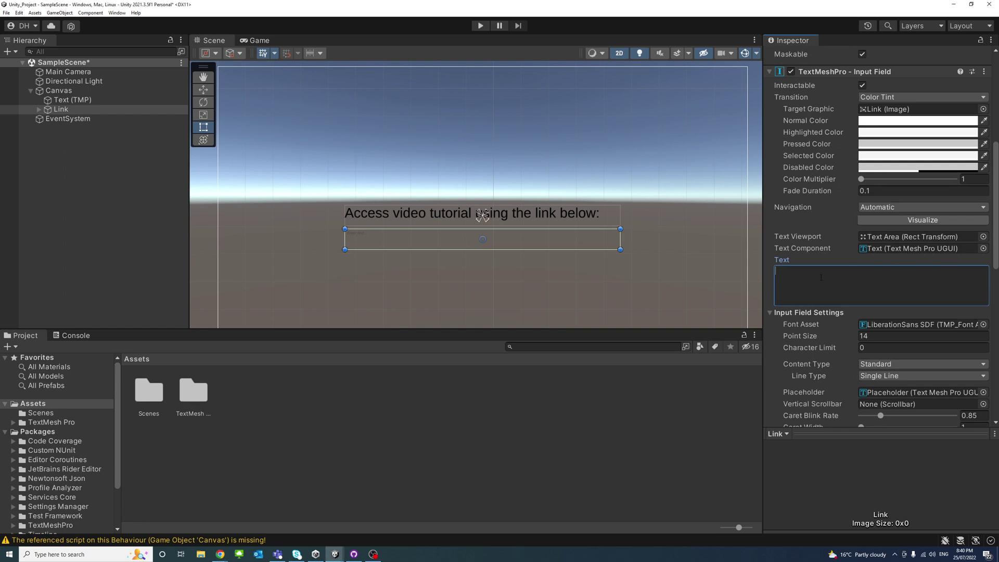
text(https://www.youtube.com/watch?v=gFwf_T8_8po&t=37s)
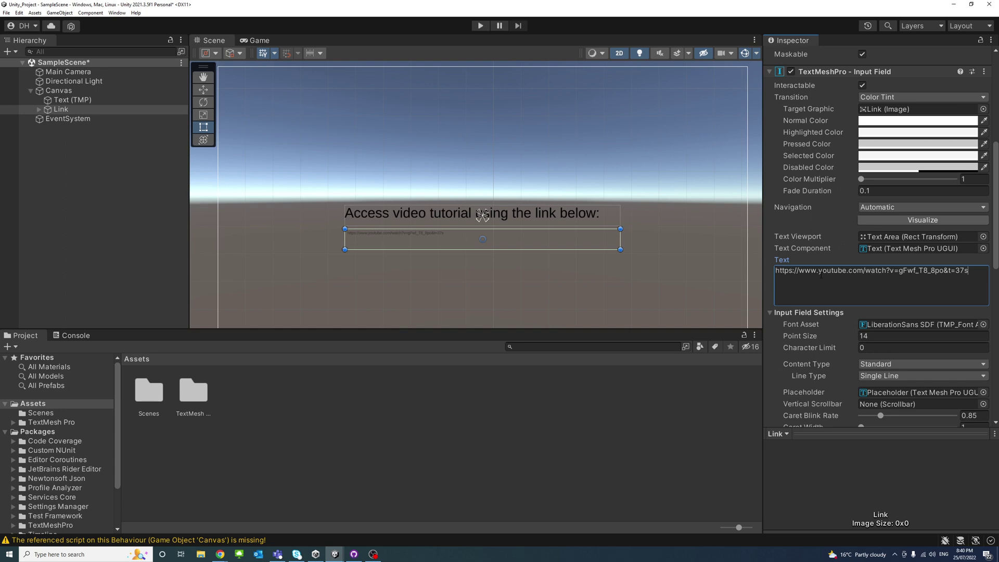
scroll(821, 275, down, 2)
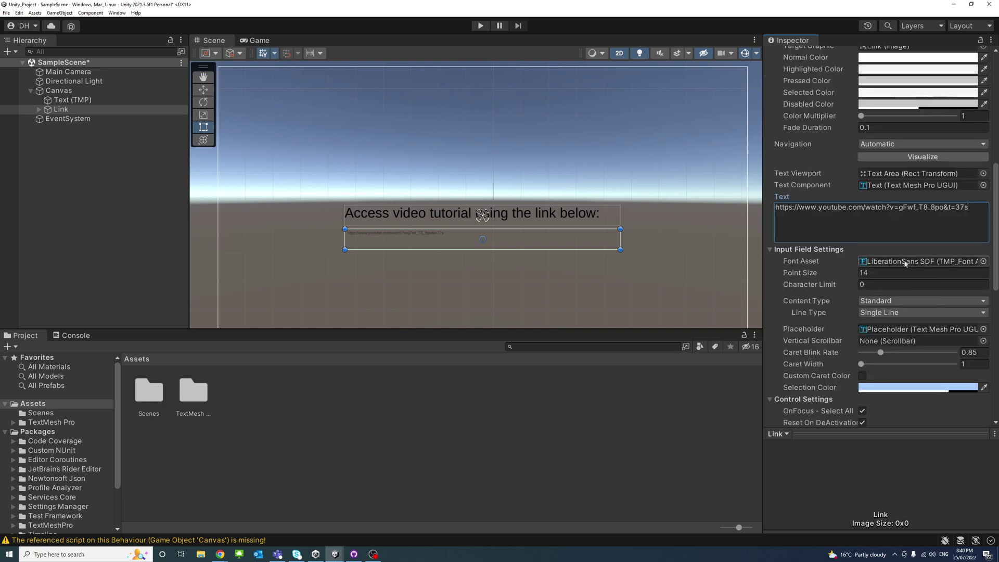
scroll(898, 263, down, 1)
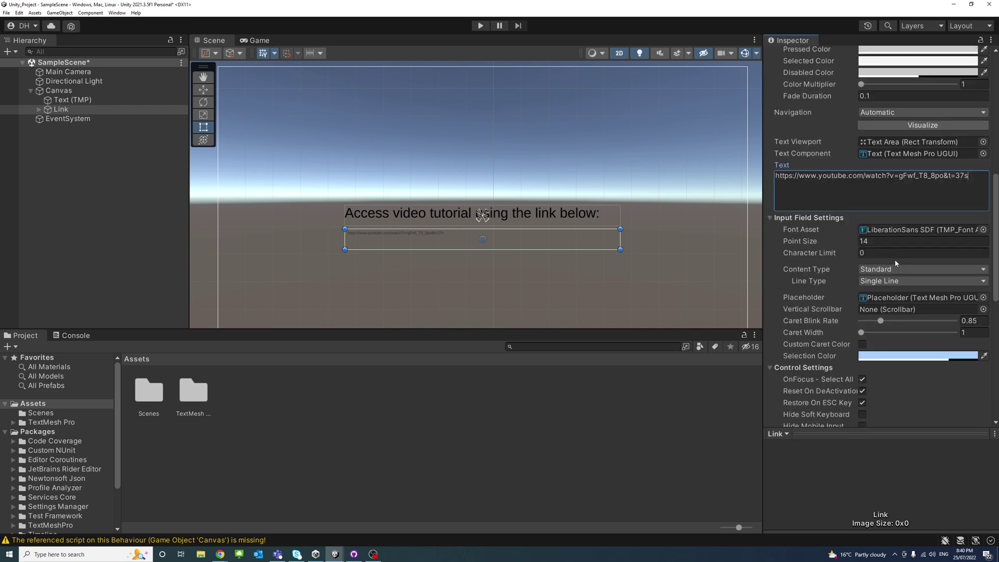
scroll(894, 261, down, 2)
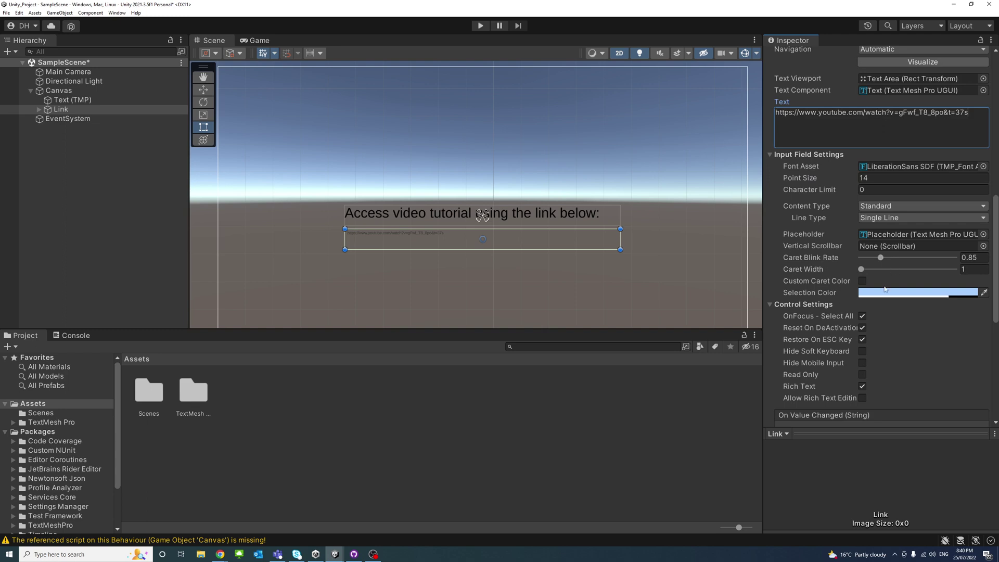
Tick Read Only in the Link field's Control Settings.
click(863, 375)
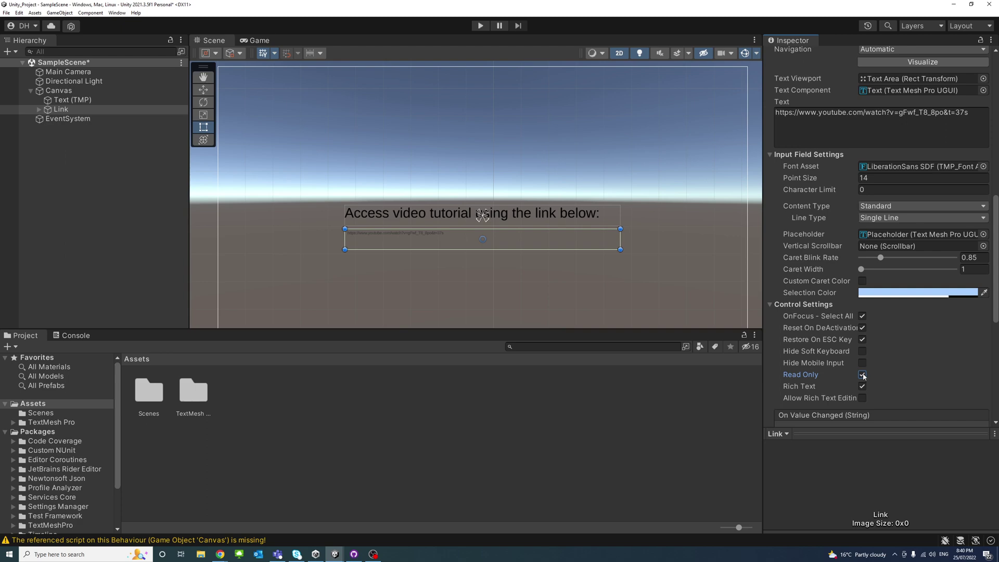
scroll(913, 308, down, 1)
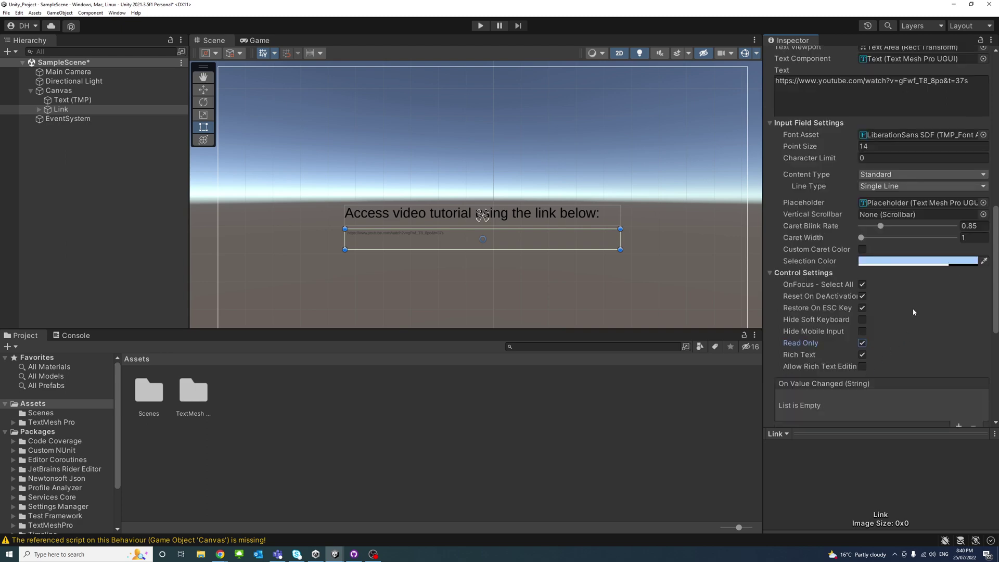
scroll(913, 308, up, 1)
scroll(913, 308, down, 1)
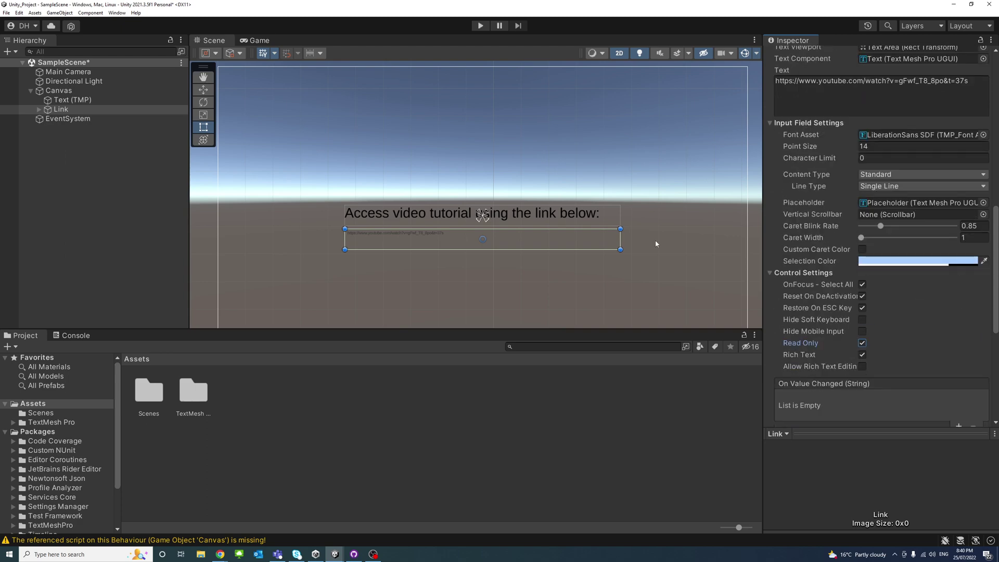
Select Link > Text Area > Text and set its font size to 35.
click(38, 110)
click(48, 119)
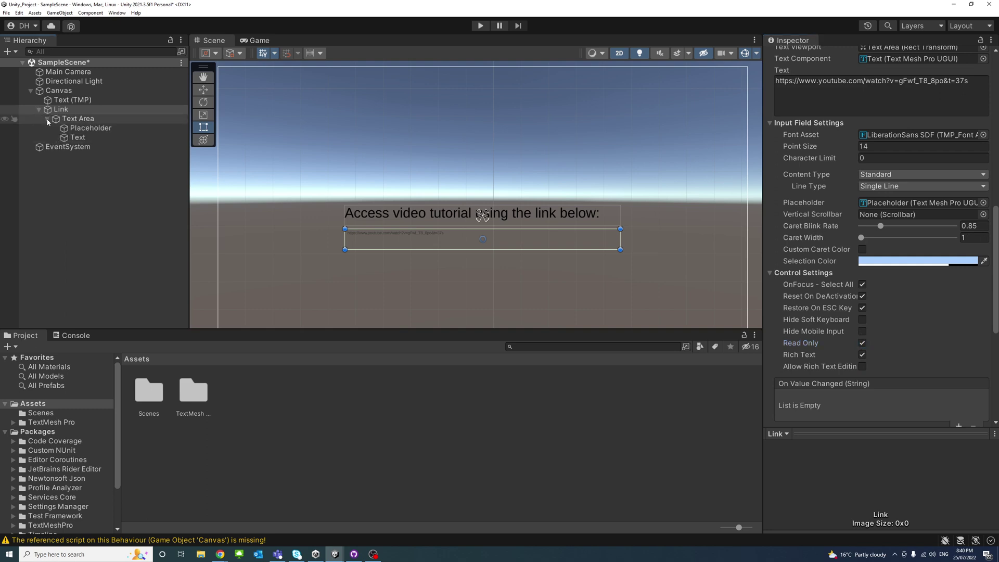
click(80, 139)
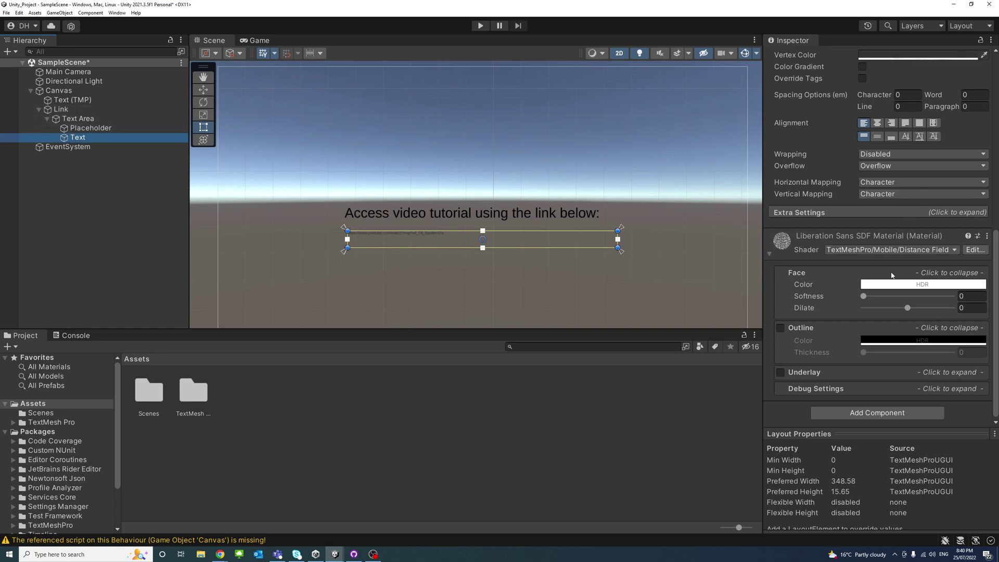
scroll(913, 314, up, 4)
scroll(913, 314, up, 2)
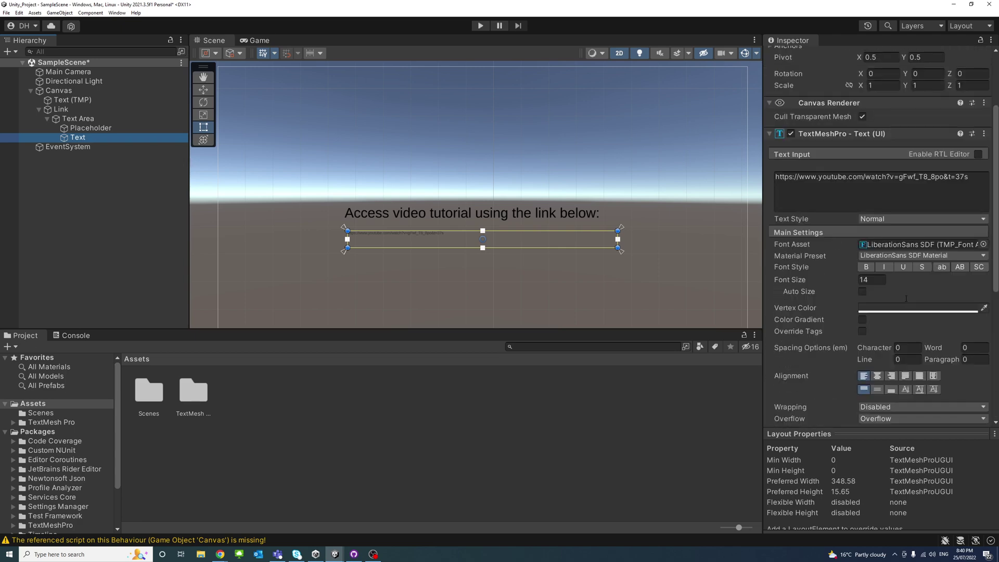
scroll(913, 314, up, 1)
scroll(873, 278, down, 1)
click(872, 280)
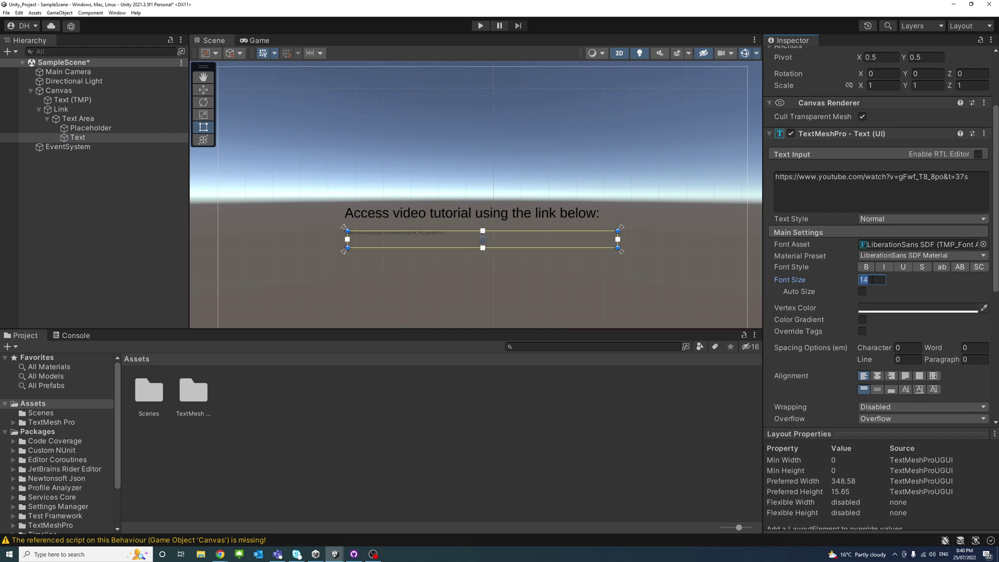
text(25)
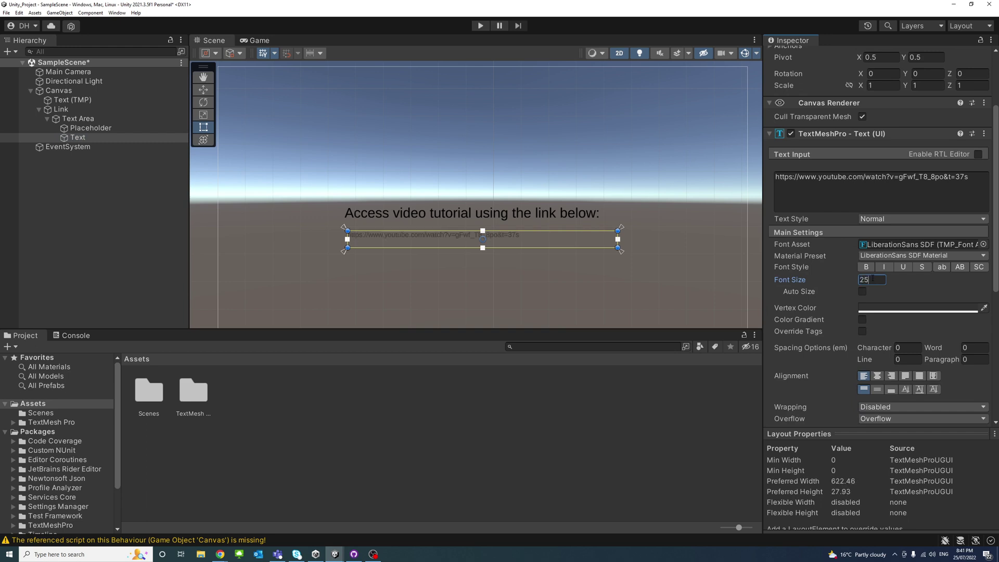
key(Return)
text(50)
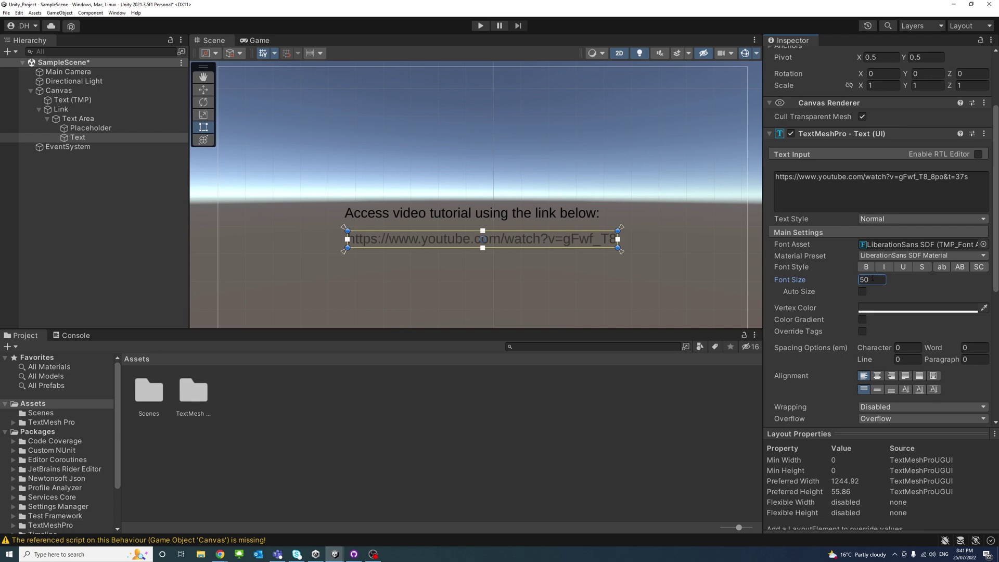
key(Return)
text(35)
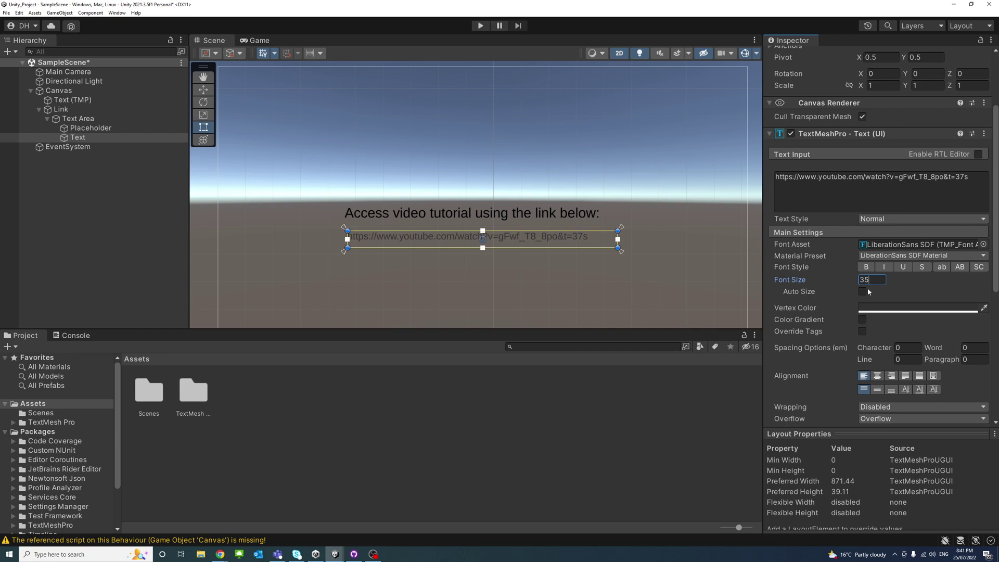
Give the URL text a bright blue vertex colour and the underline font style.
click(908, 310)
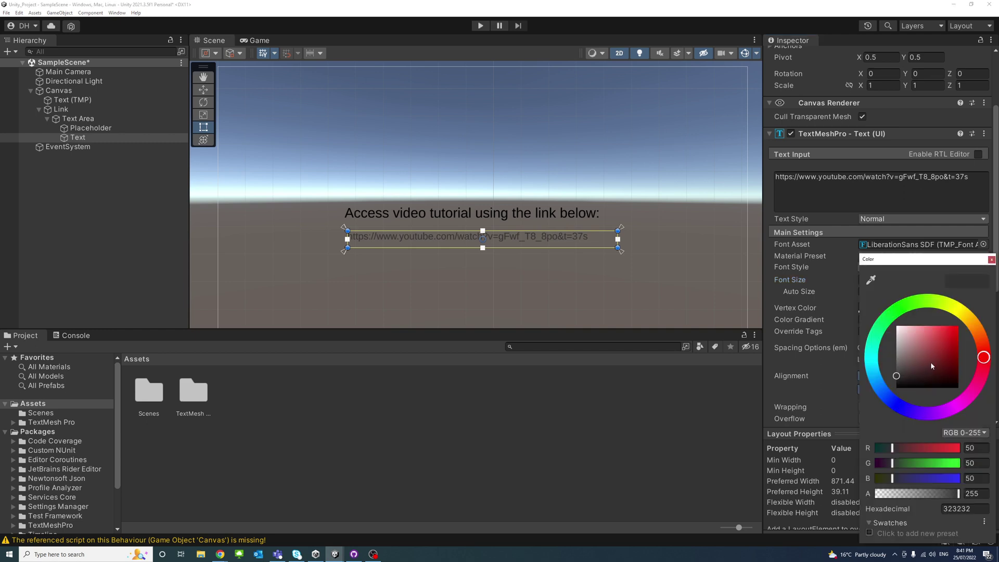
click(897, 404)
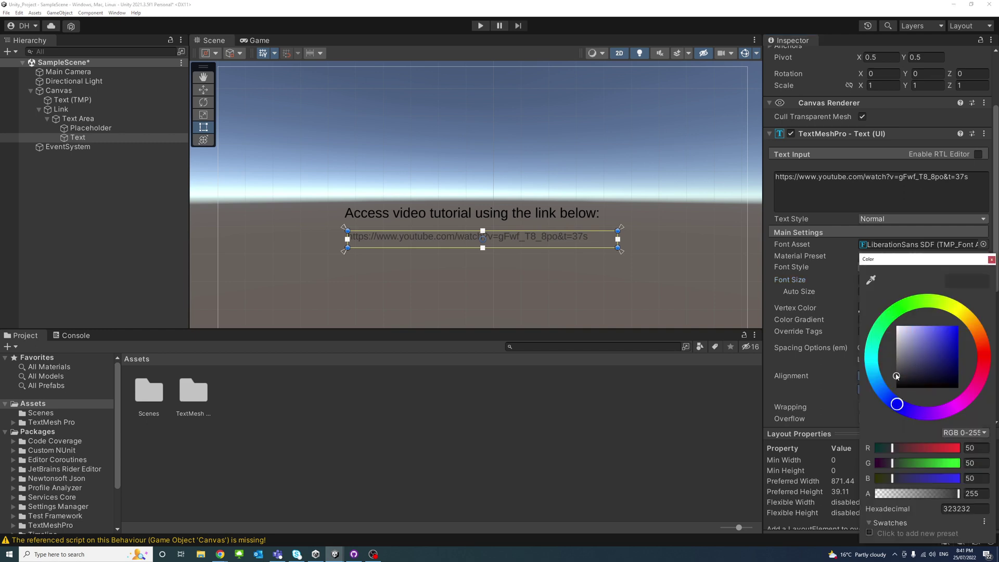
drag(899, 381, 960, 324)
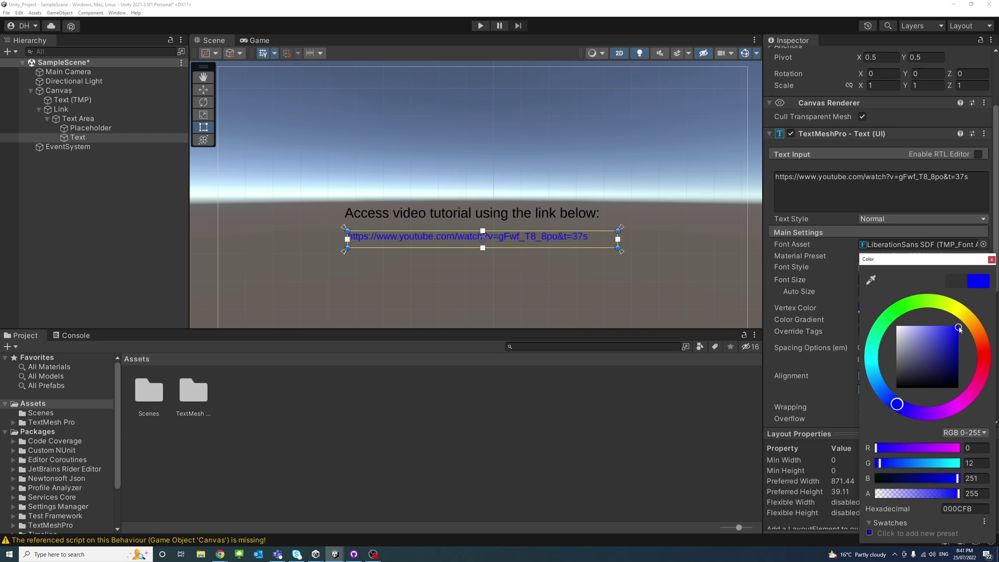
mouse_move(897, 404)
mouse_down()
mouse_move(879, 384)
mouse_move(891, 402)
mouse_up()
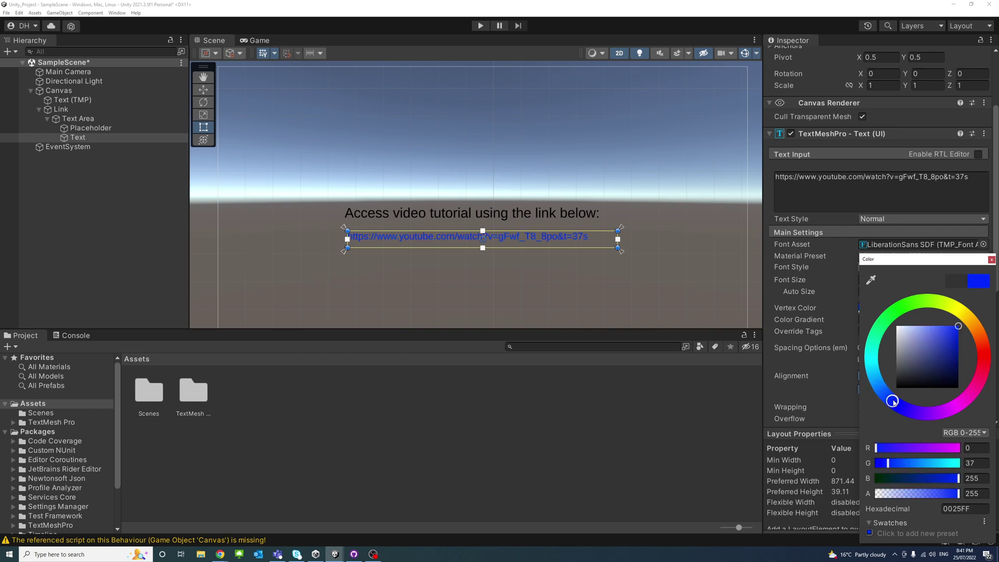
click(992, 259)
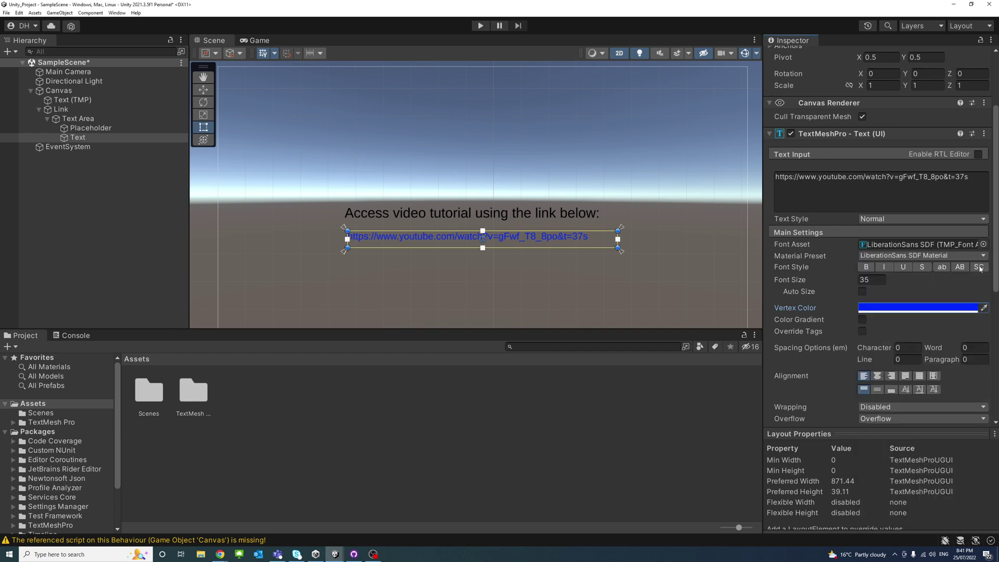
click(903, 268)
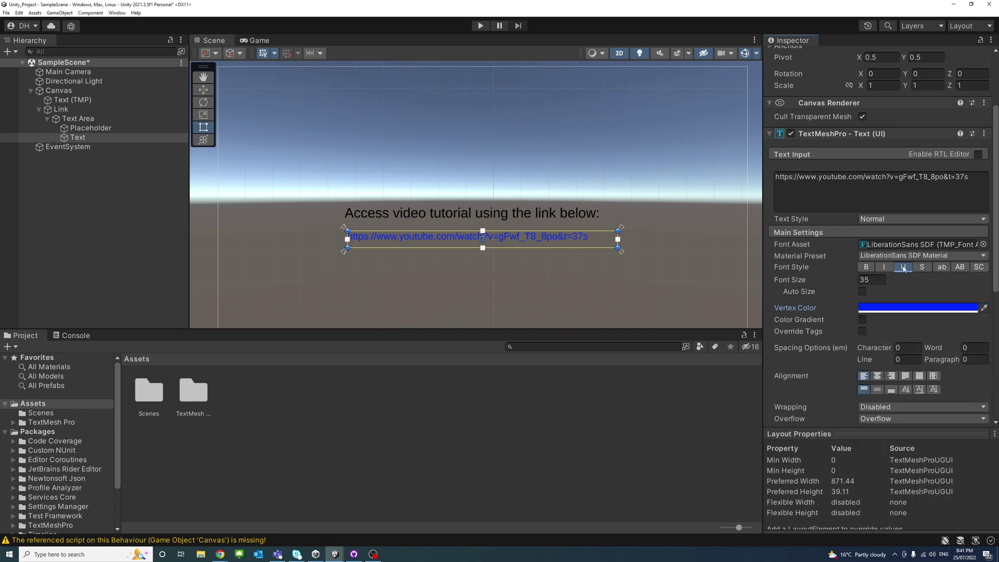
scroll(915, 276, down, 1)
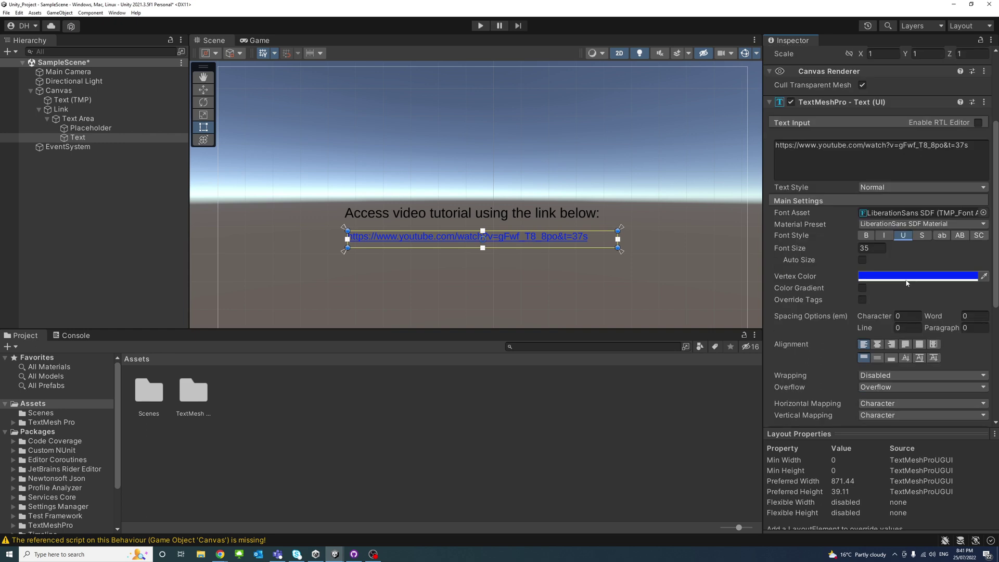
scroll(905, 280, down, 1)
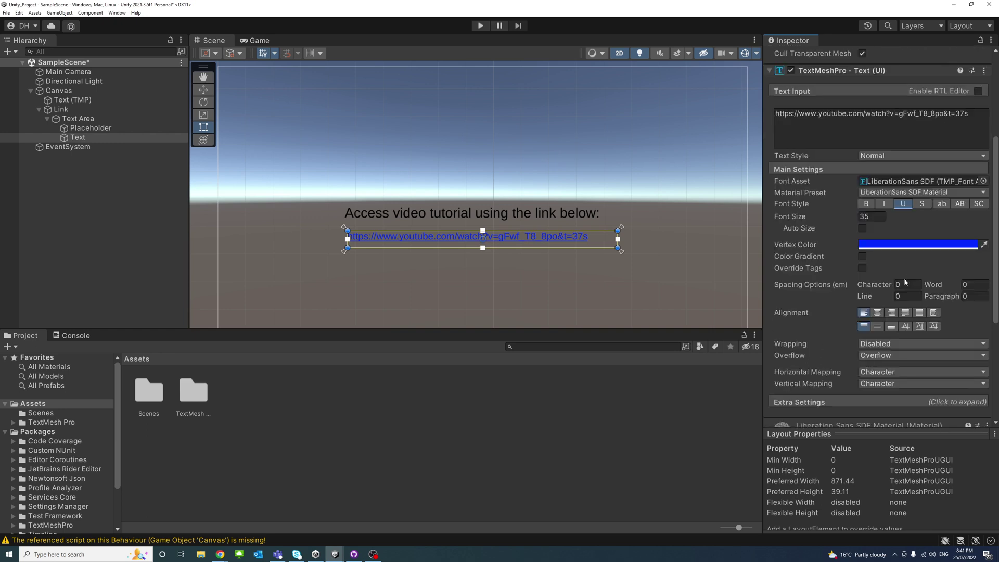
scroll(905, 283, down, 1)
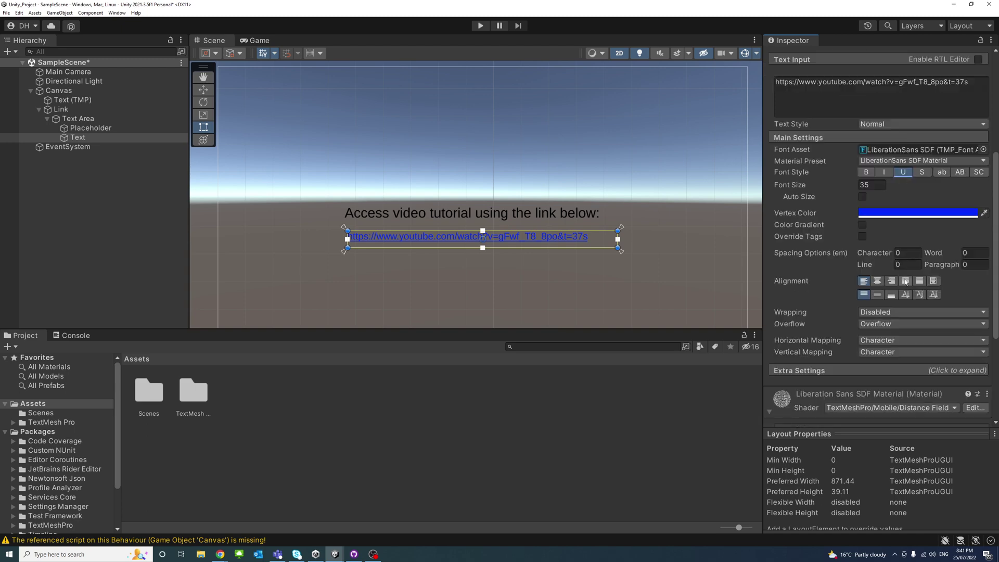
scroll(903, 279, down, 2)
scroll(904, 278, up, 6)
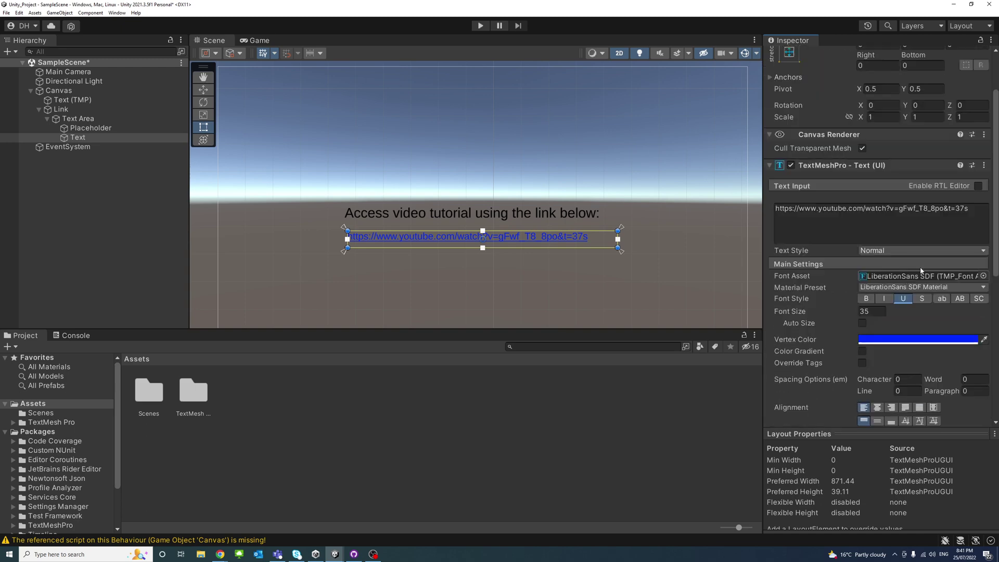
Enter Play mode and highlight the whole URL in the Game view.
click(481, 26)
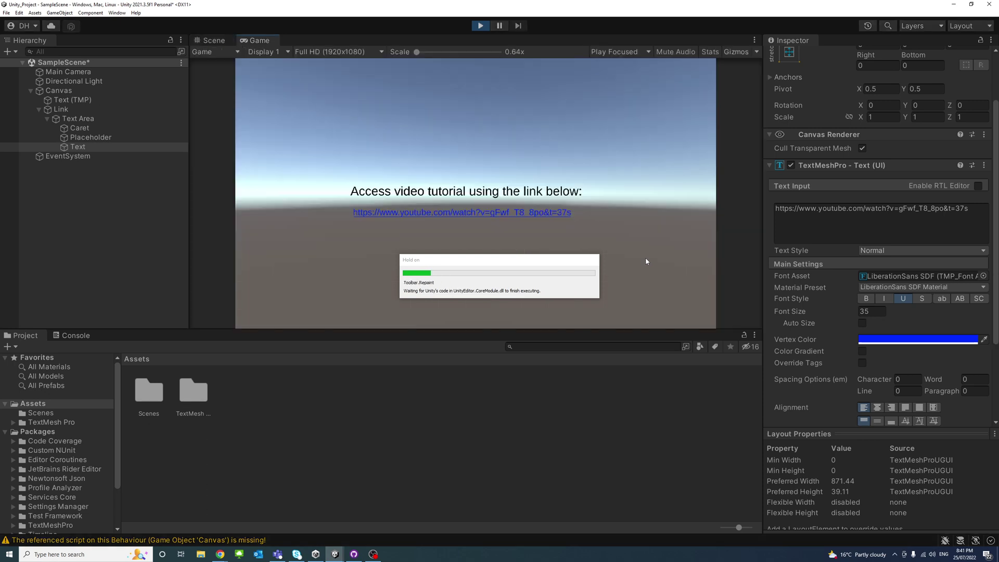
double_click(505, 213)
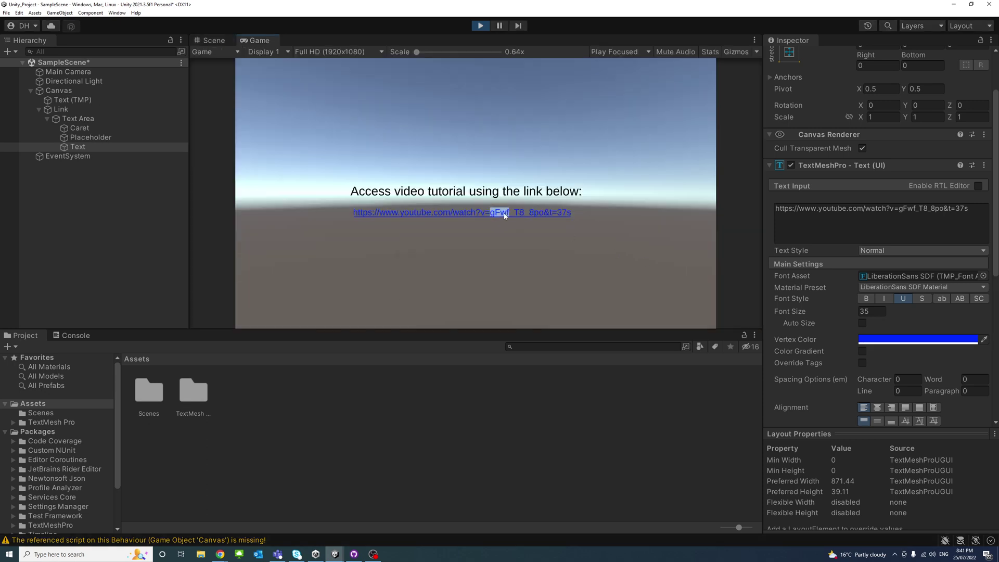
drag(570, 218, 350, 216)
key(ctrl+c)
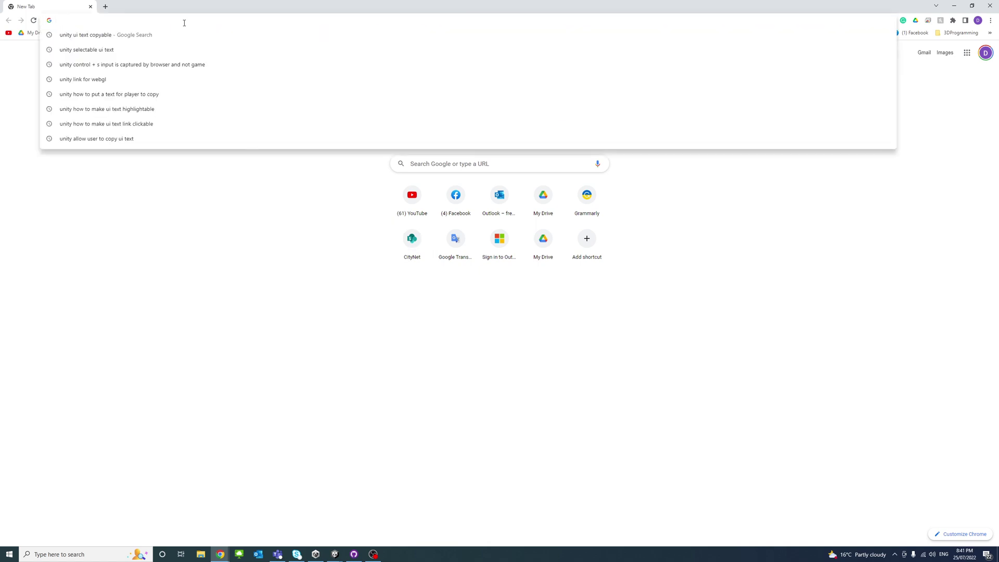
Paste the copied YouTube URL into Chrome to open the tutorial, then minimise Chrome back to Unity.
key(ctrl+v)
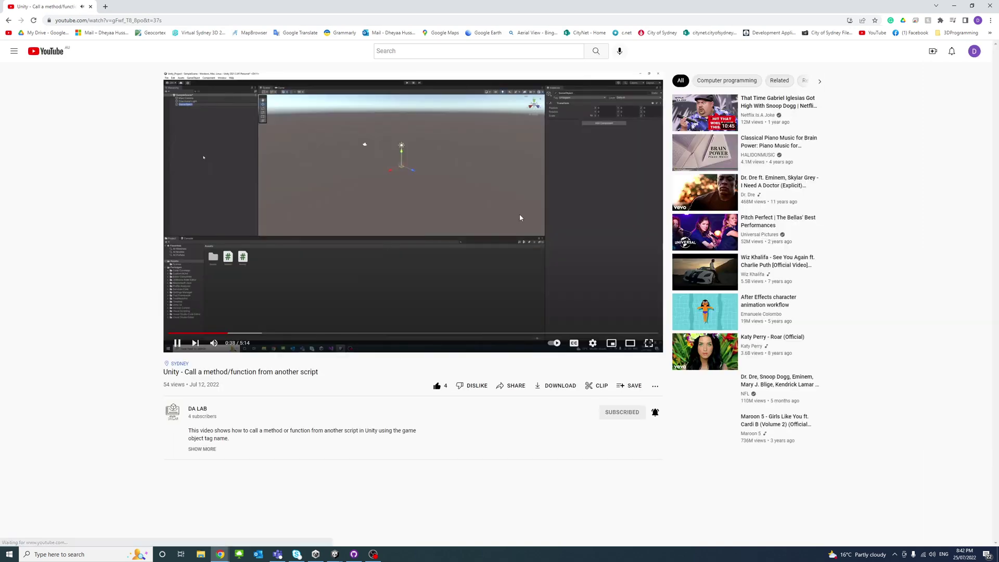
click(952, 6)
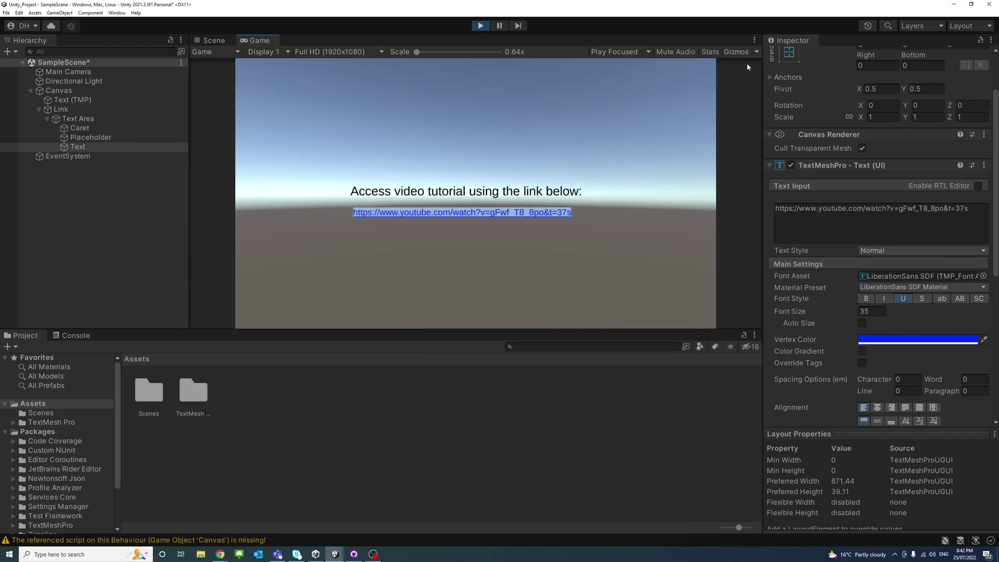